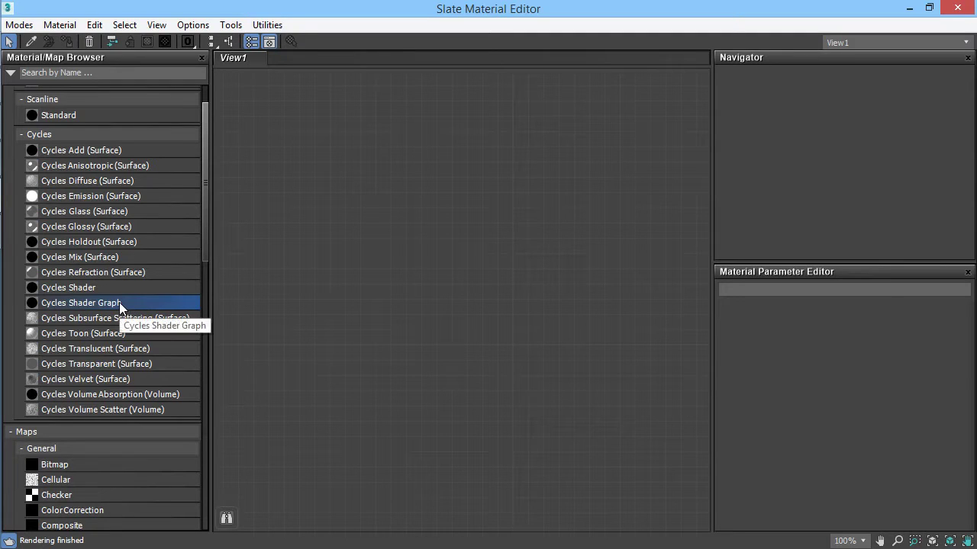
Step: Create a Cycles Shader Graph material in the view and open its node editor maximized
drag(119, 302, 430, 252)
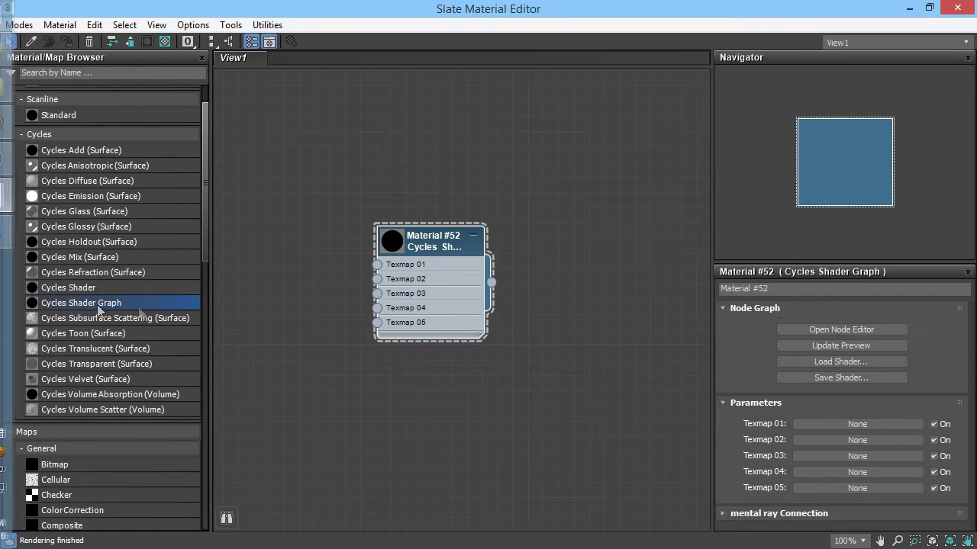
click(801, 329)
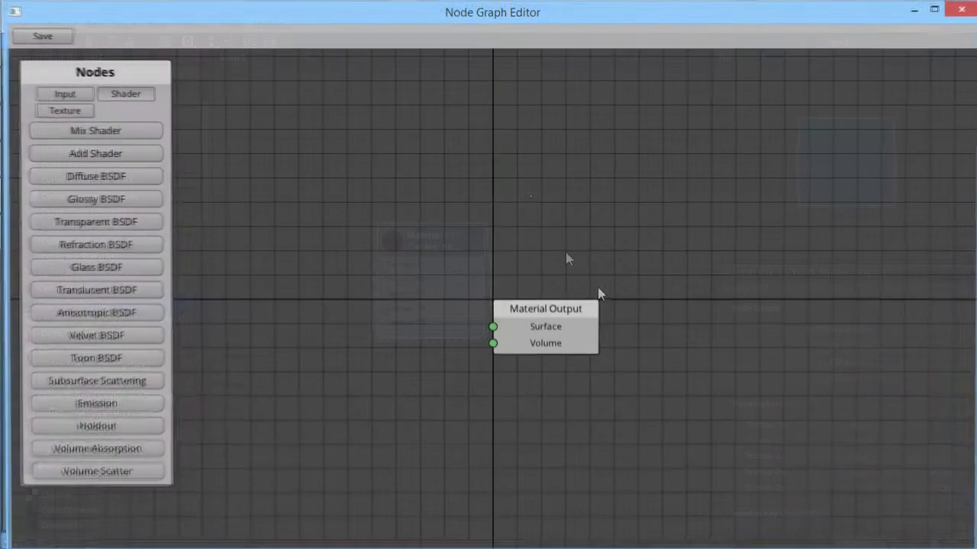
double_click(484, 11)
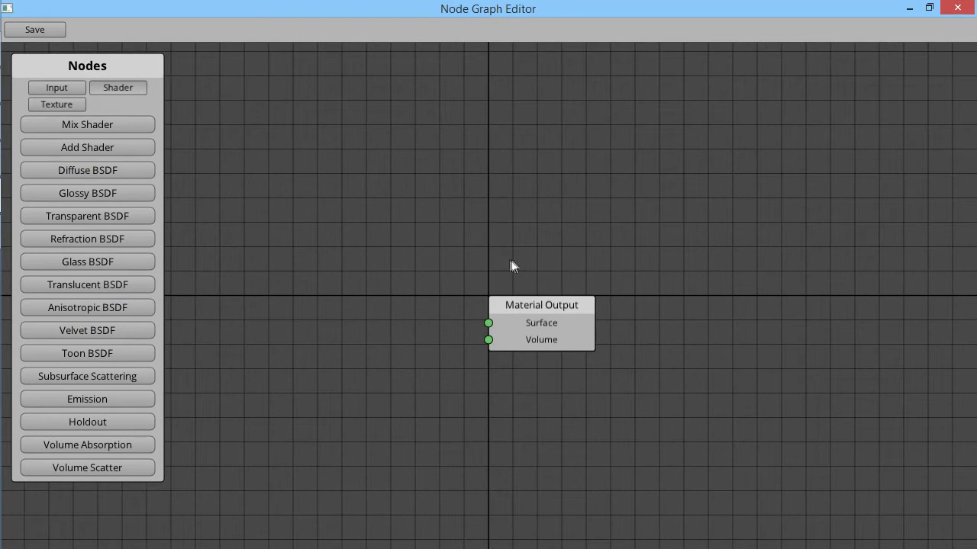
Step: Add a Diffuse BSDF node and connect its BSDF output to the Material Output's Surface input
drag(535, 305, 581, 288)
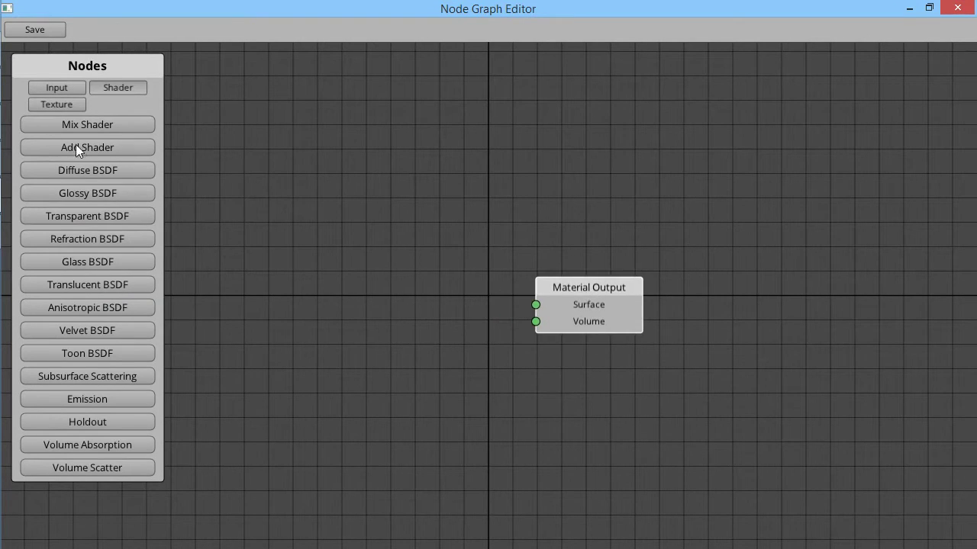
drag(442, 277, 534, 303)
drag(431, 217, 429, 197)
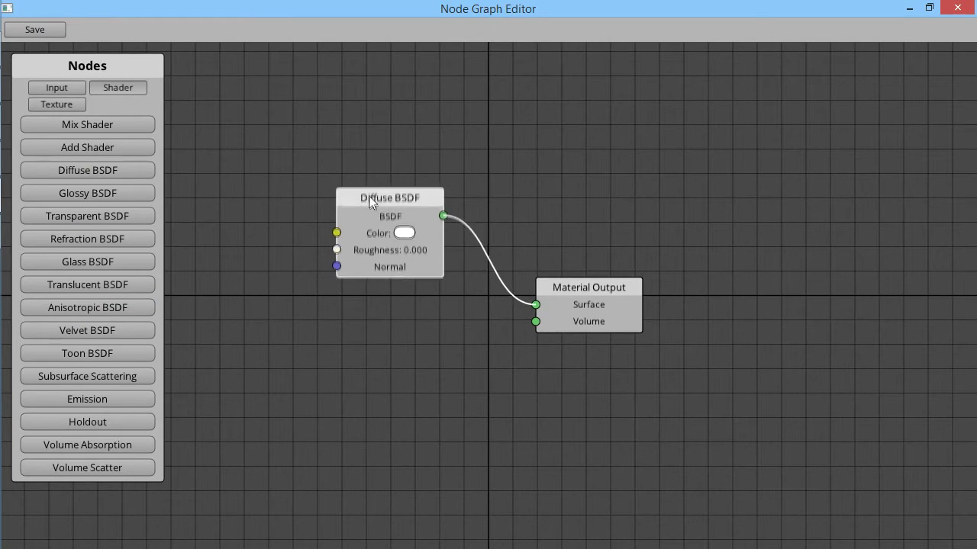
Step: Add a Voronoi Texture node and connect its Color output to the Diffuse BSDF's Color input
click(76, 105)
click(57, 193)
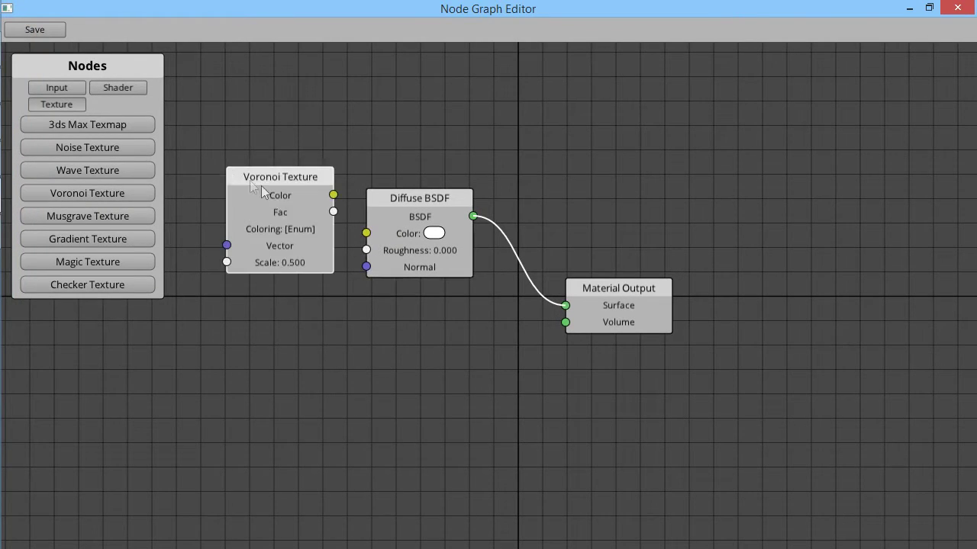
drag(333, 194, 366, 232)
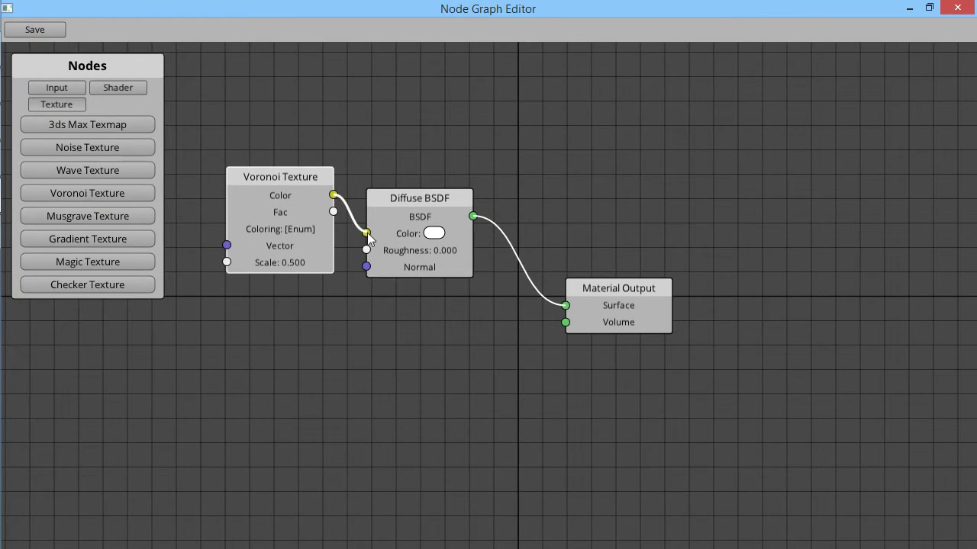
Step: Set the Voronoi Texture's scale to 0.080, close the node editor and enlarge the material's preview
click(280, 229)
click(241, 292)
click(279, 262)
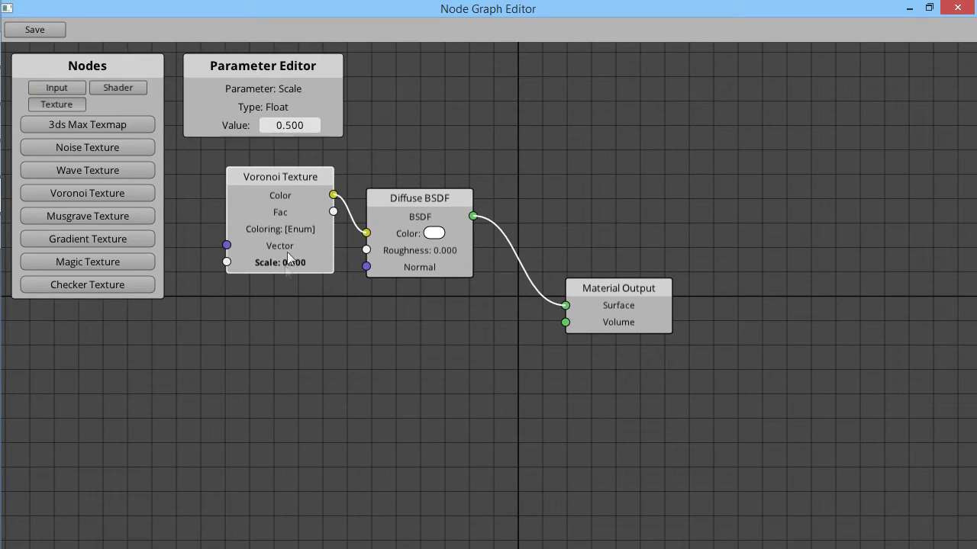
click(298, 125)
text(0.080)
key(Return)
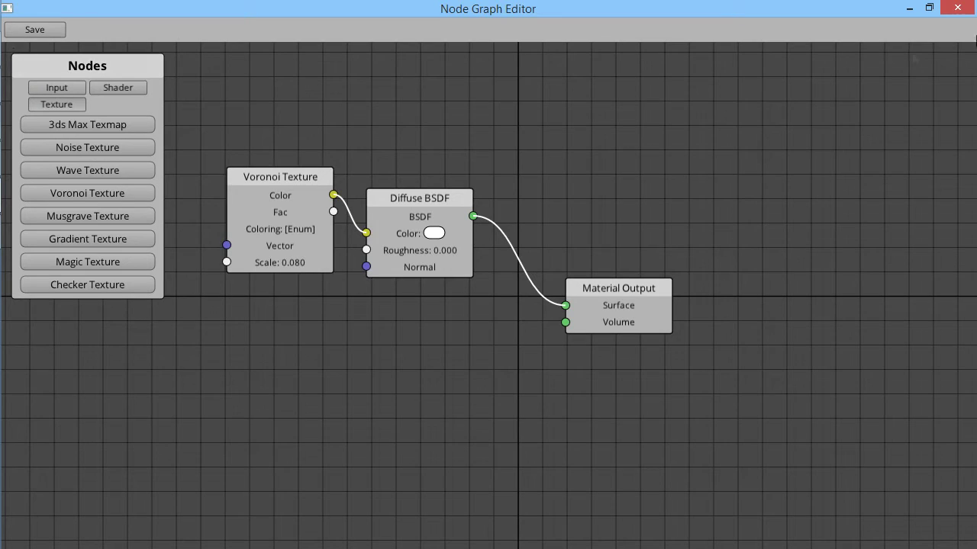
click(957, 8)
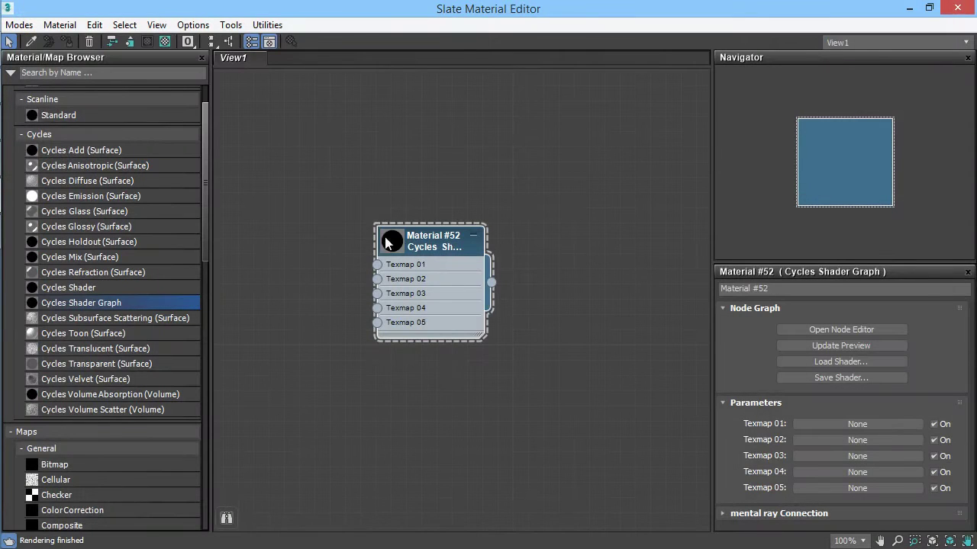
double_click(397, 240)
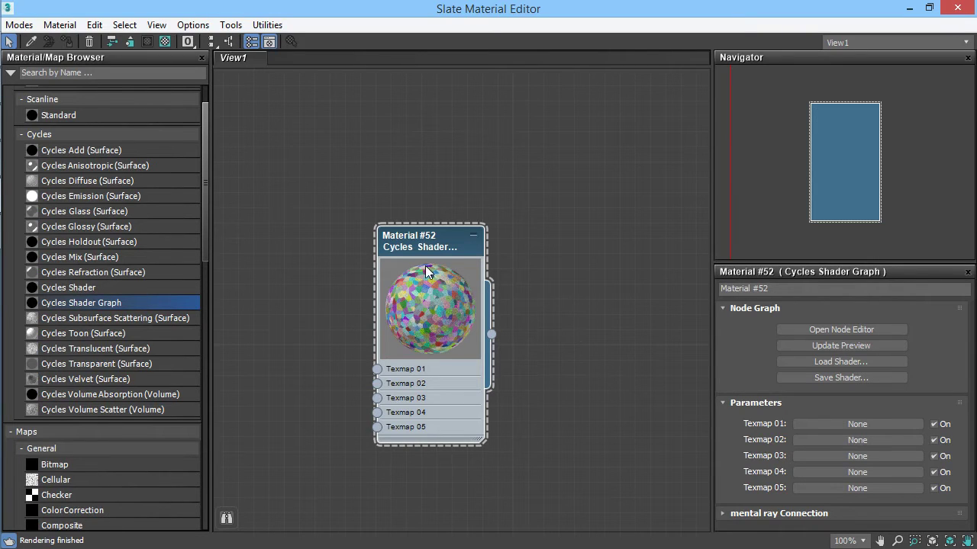
Step: Delete the current shader graph material and create a new Cycles Shader Graph material in the view
key(Delete)
drag(53, 303, 446, 214)
double_click(446, 213)
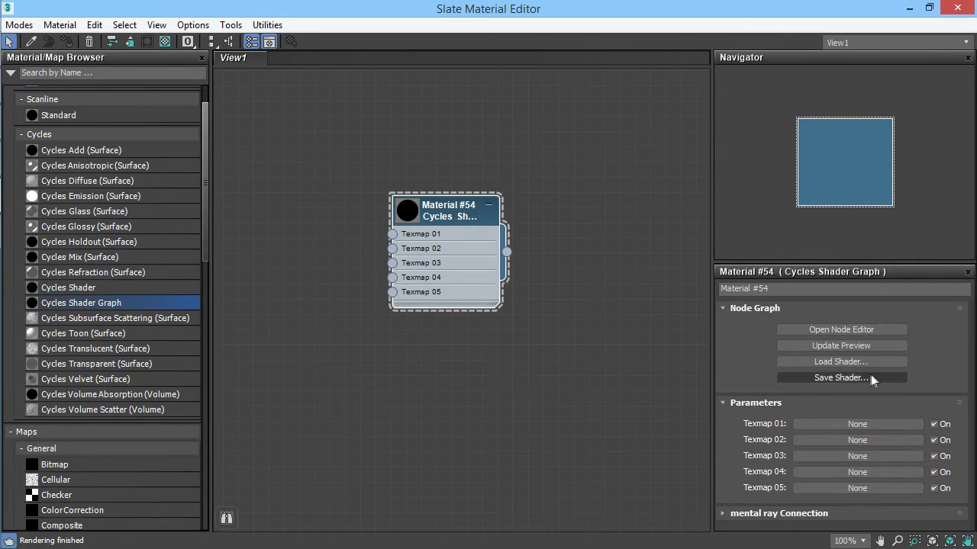
Step: Load the file shader.shader from the CyclesDemo folder into the new shader graph material
click(839, 359)
click(417, 422)
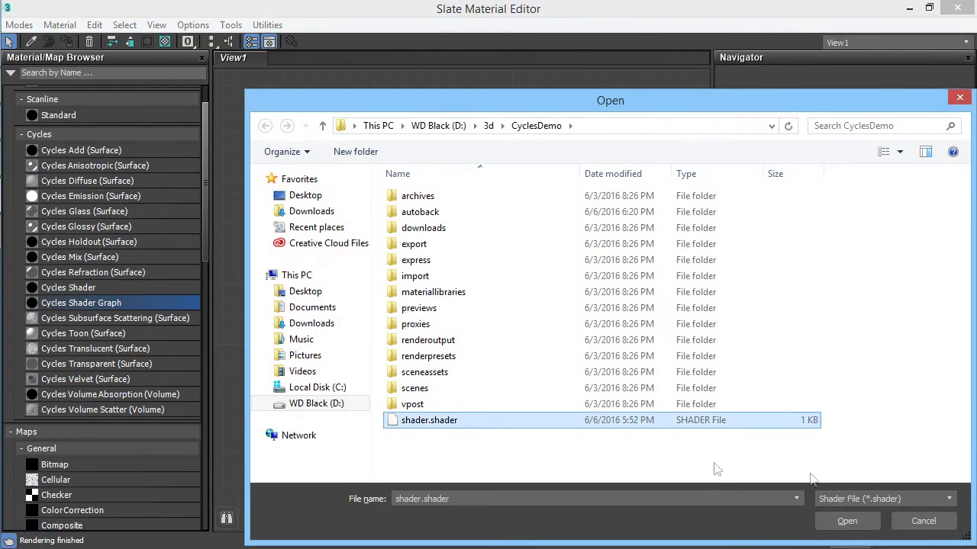
click(847, 521)
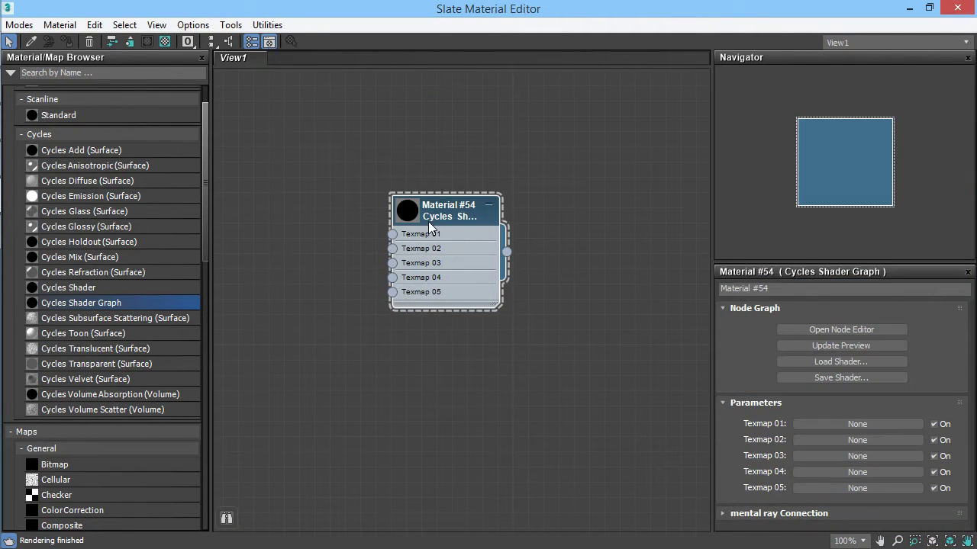
Step: Review the loaded shader's node graph and enlarge the material's preview
click(837, 328)
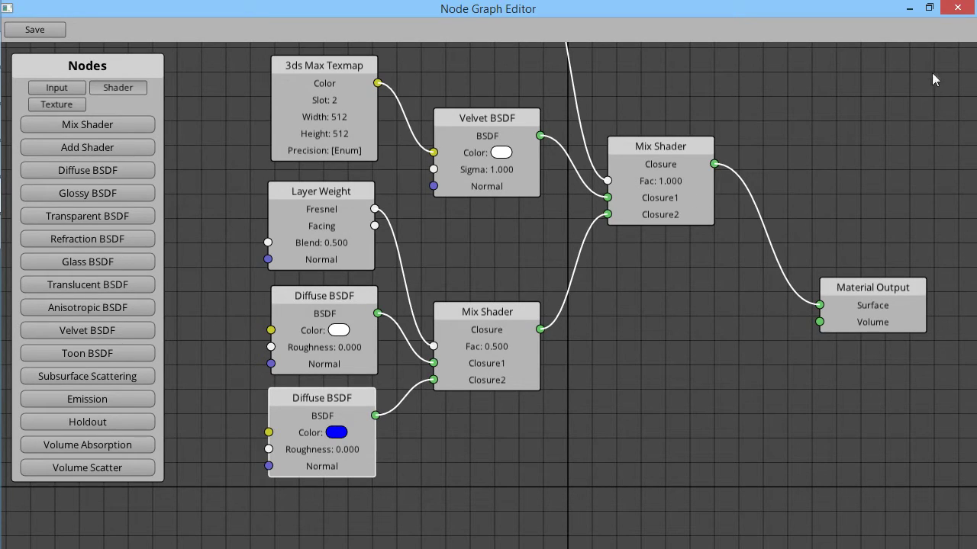
click(908, 8)
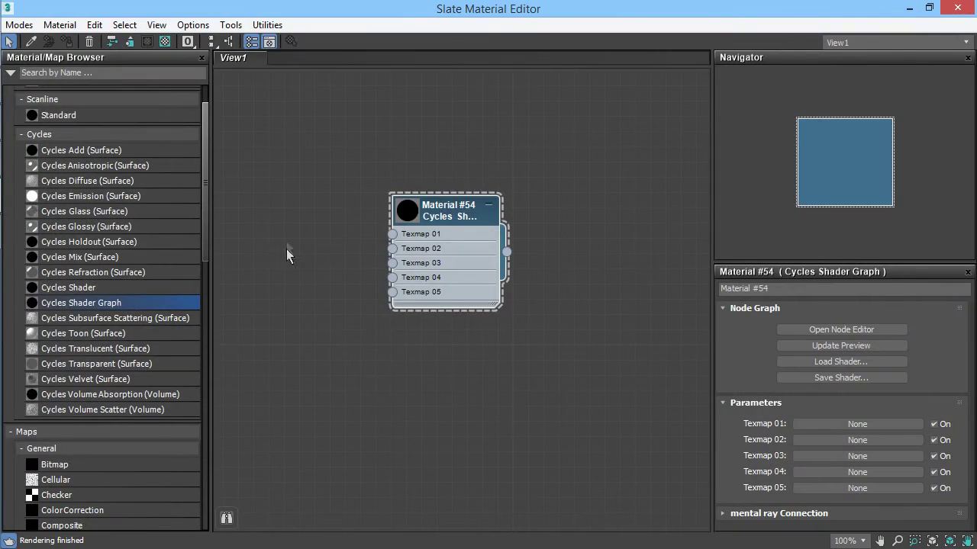
double_click(397, 213)
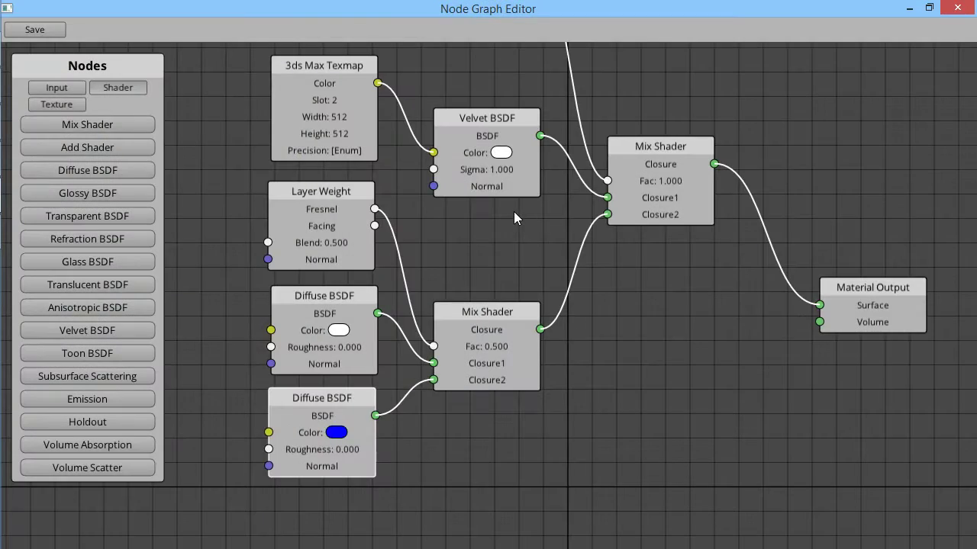
Step: Examine how the 3ds Max Texmap, Velvet BSDF and Mix Shader nodes feed the Material Output, and close the node editor
middle_drag(497, 234, 458, 316)
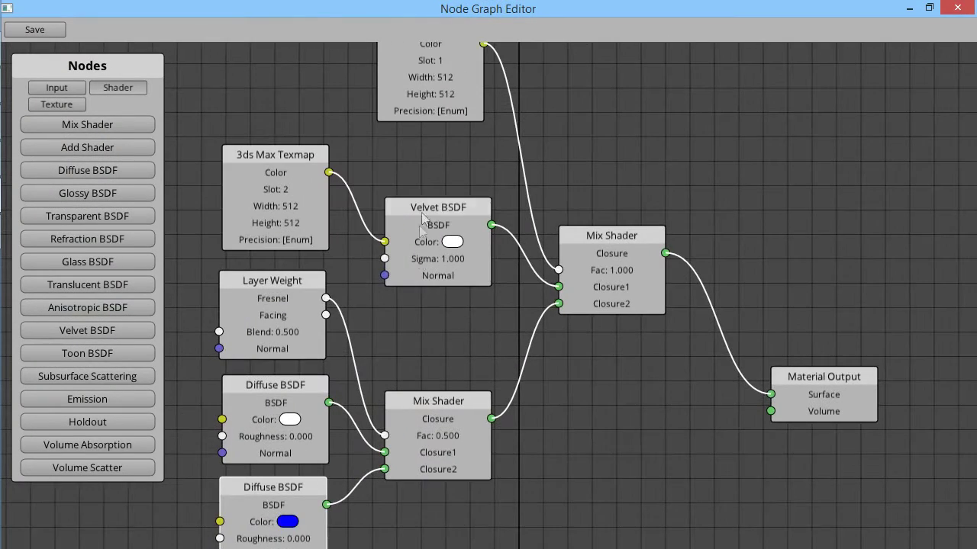
middle_drag(515, 161, 426, 229)
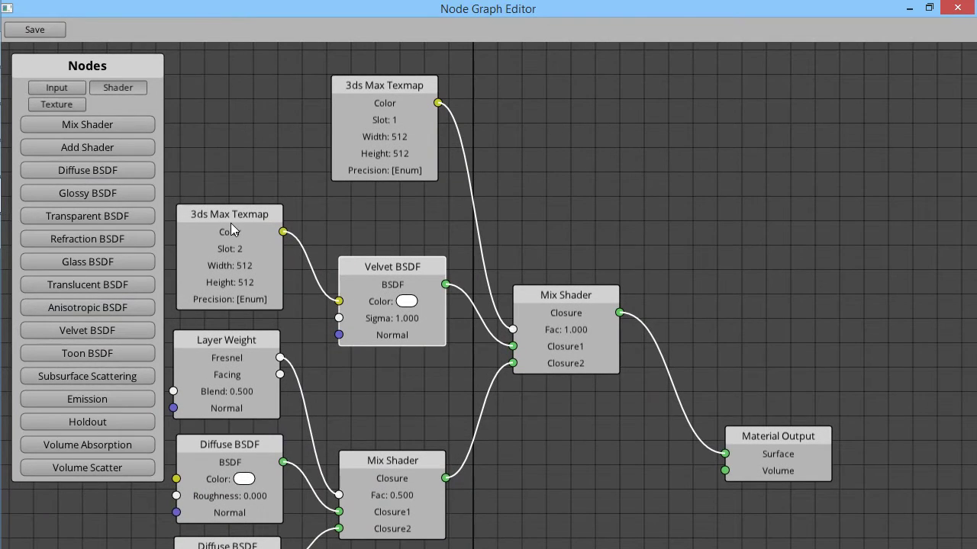
middle_drag(234, 223, 216, 254)
click(531, 323)
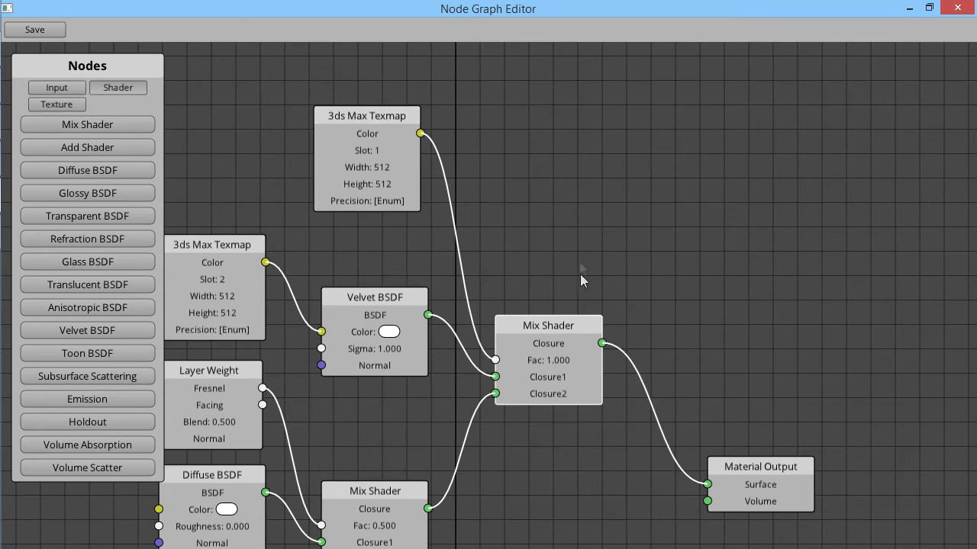
middle_drag(580, 280, 619, 160)
click(432, 181)
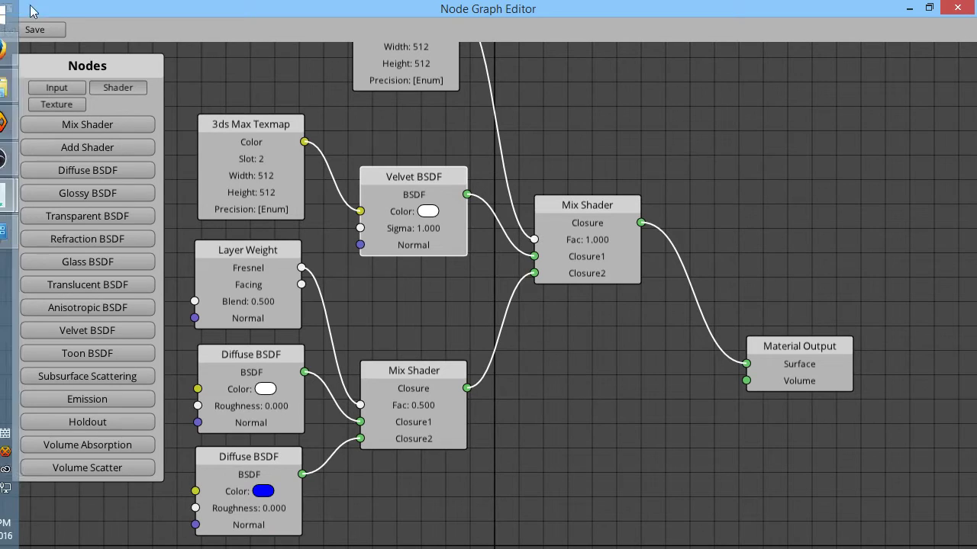
click(958, 8)
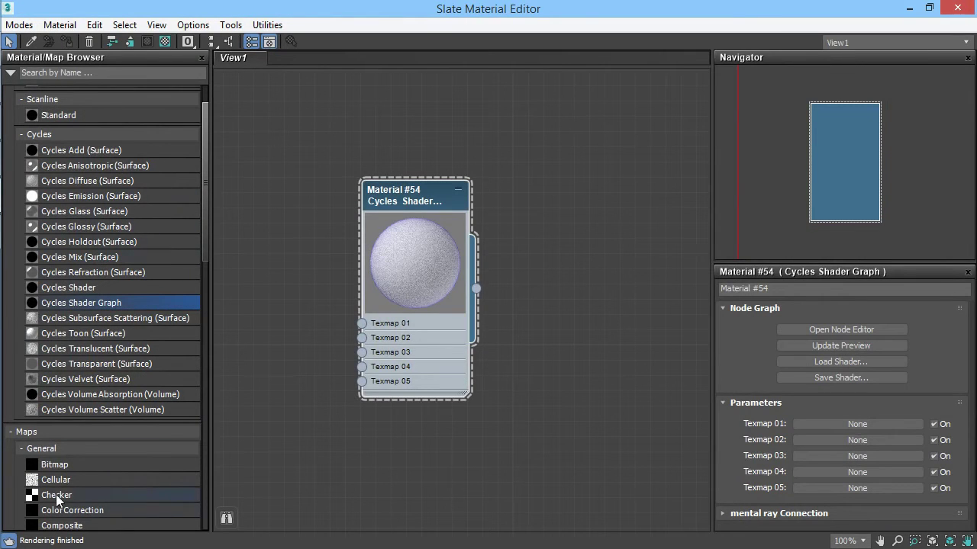
Step: Add a Checker map and connect its output to the shader graph material's Texmap 01 input
drag(56, 494, 293, 199)
drag(448, 195, 541, 195)
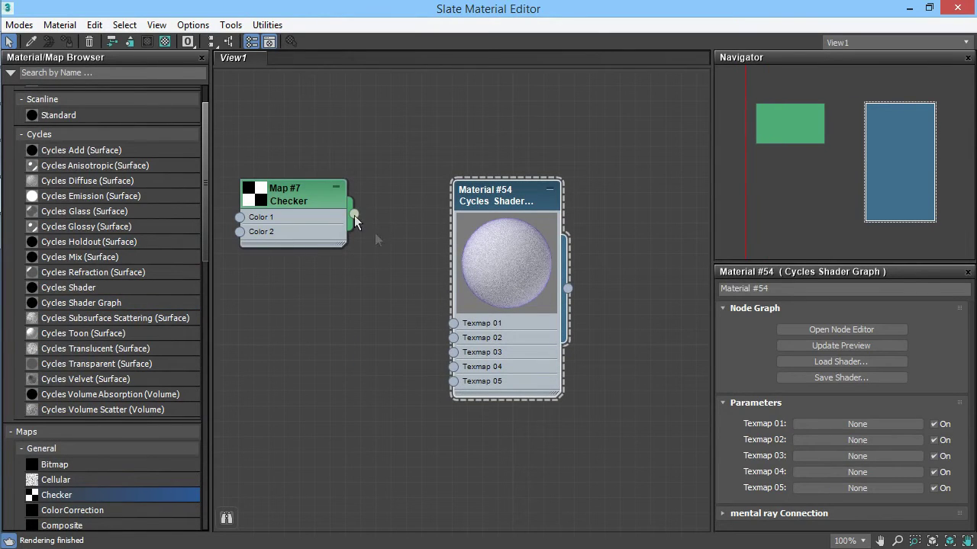
drag(354, 216, 453, 324)
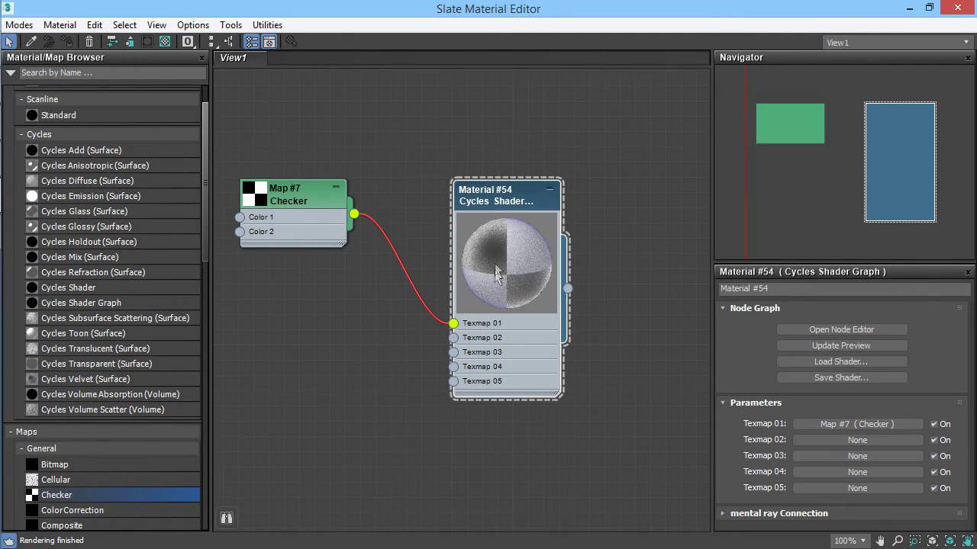
Step: Check the shader's node graph again and connect a new ShapeMap to the material's Texmap 02 input
click(841, 330)
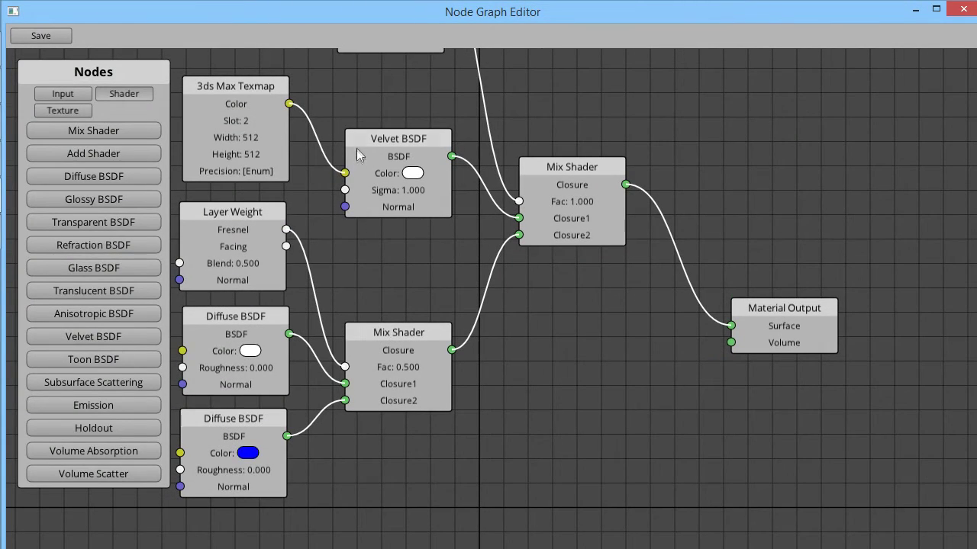
click(974, 13)
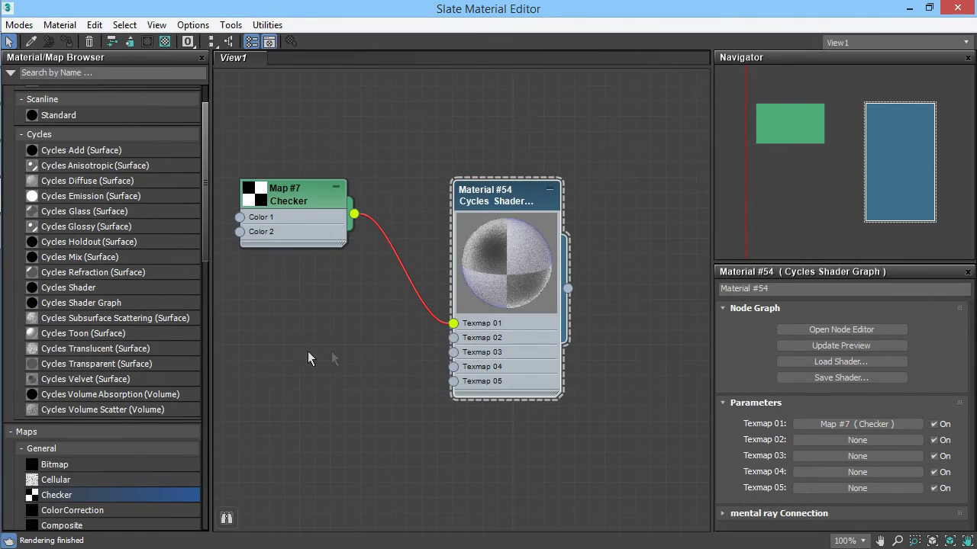
middle_drag(307, 352, 392, 284)
drag(201, 202, 202, 274)
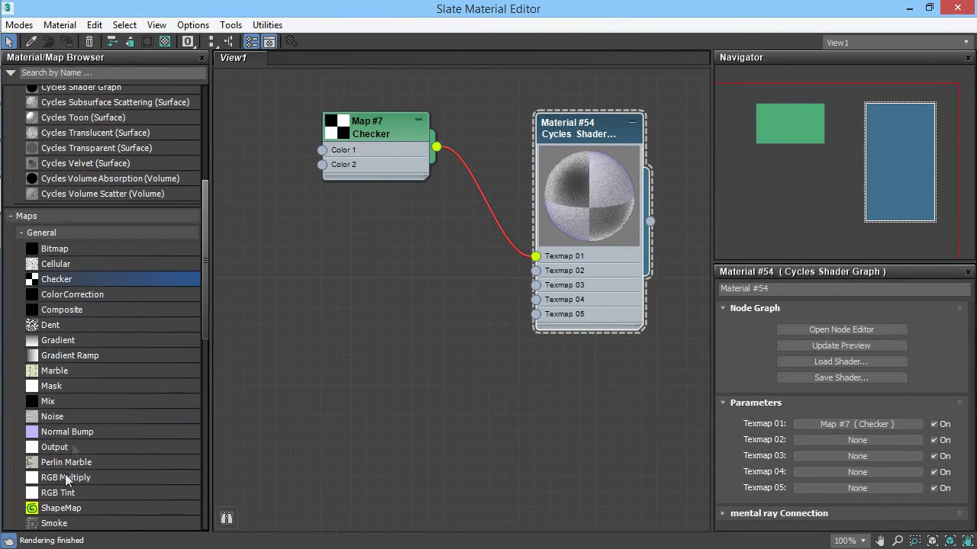
drag(61, 508, 536, 271)
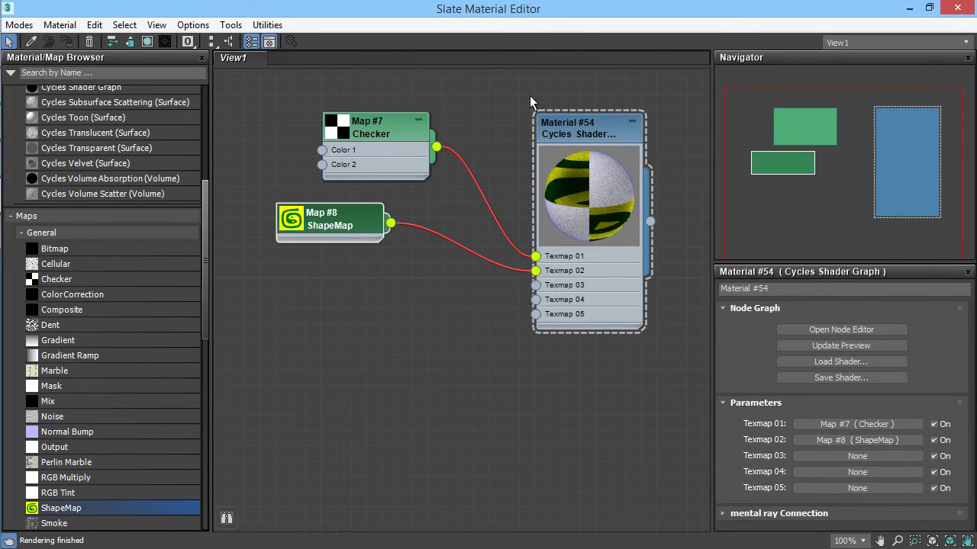
Step: Align the ShapeMap node directly beneath the Checker node
click(841, 329)
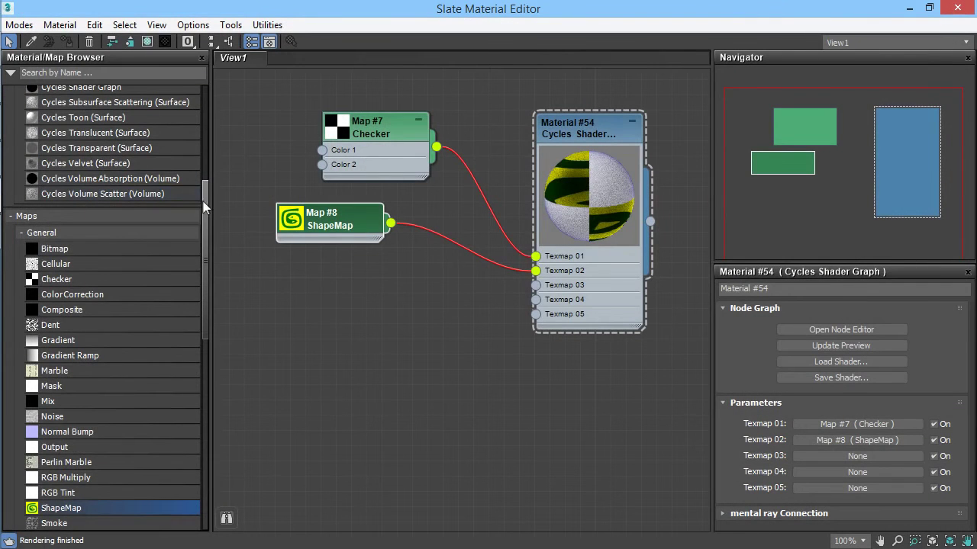
scroll(205, 206, up, 5)
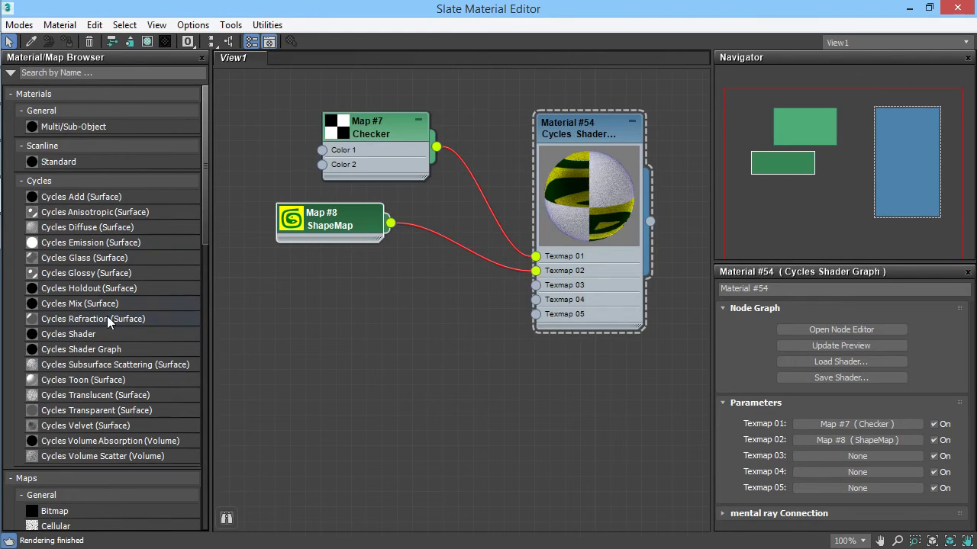
drag(339, 230, 357, 285)
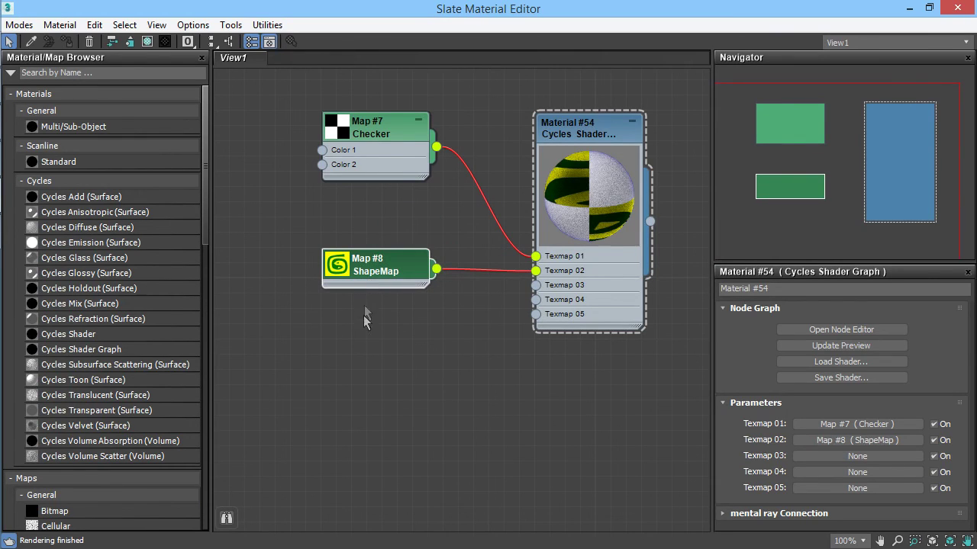
Step: Open the shader graph material's node editor maximized, with both 3ds Max Texmap nodes in view
click(564, 132)
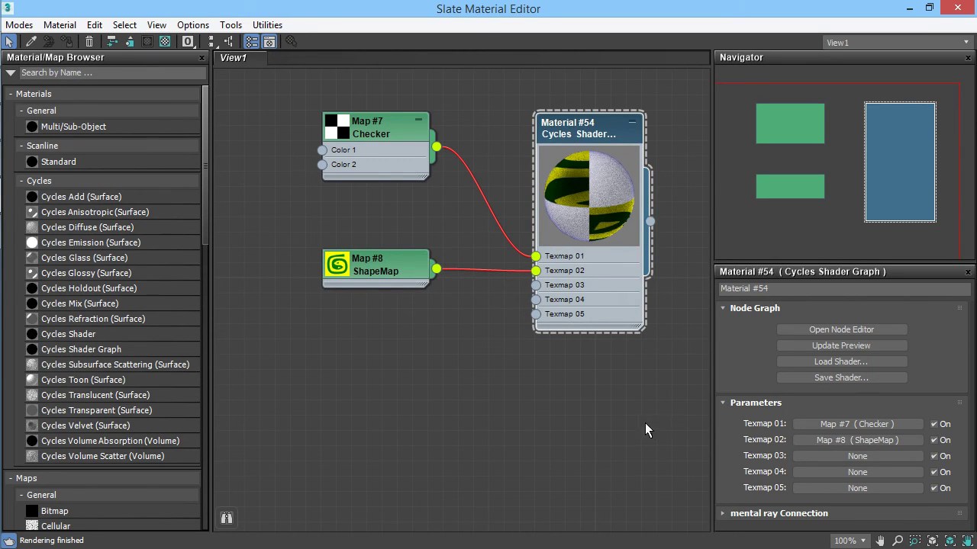
click(799, 330)
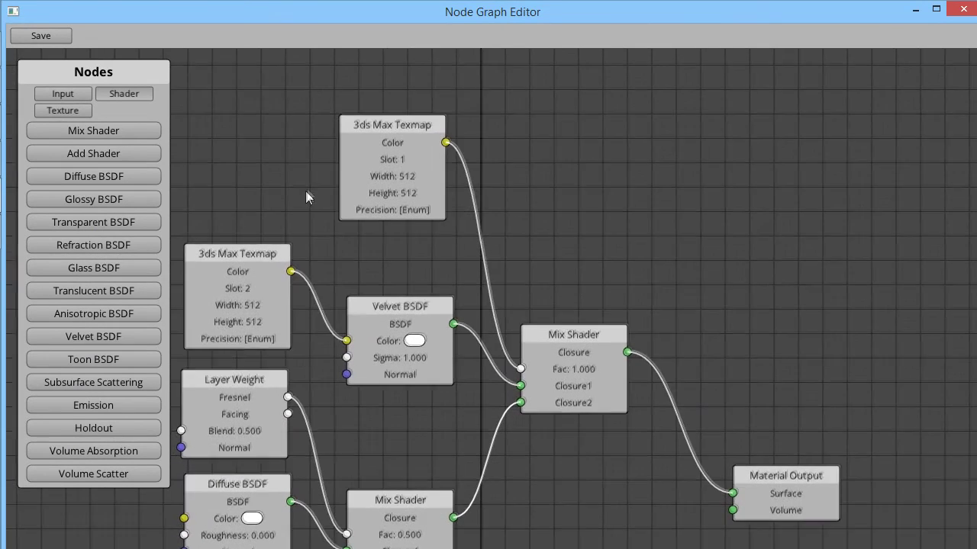
drag(305, 191, 323, 143)
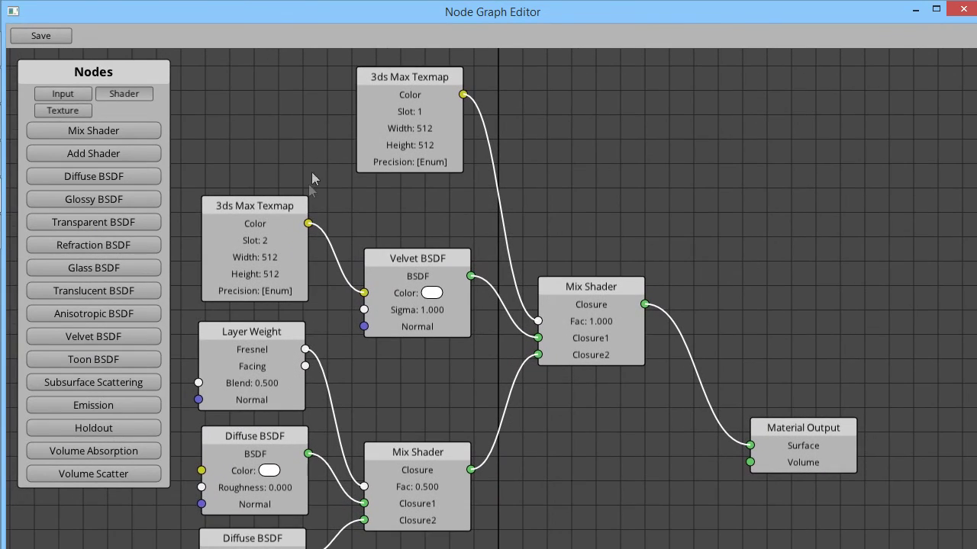
double_click(780, 16)
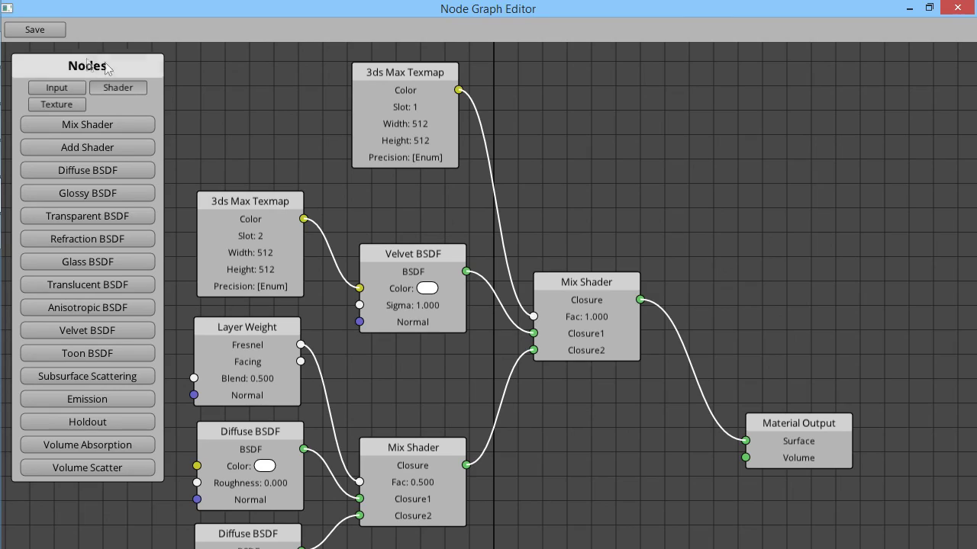